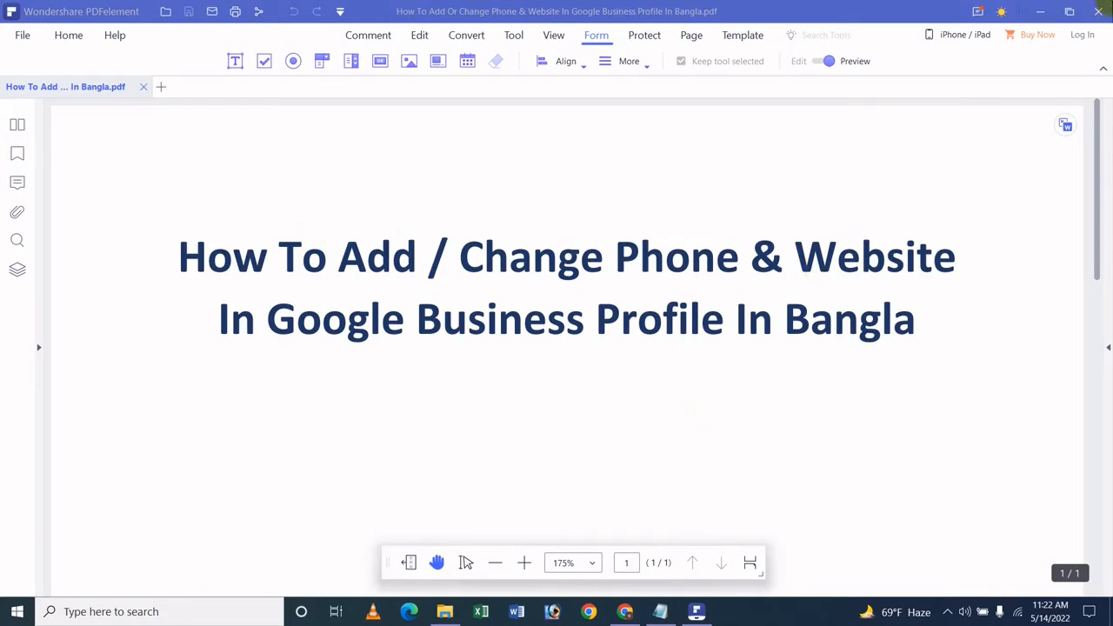
Step: Minimize the PDFelement tutorial title PDF so the Windows desktop shows
{"action": "left_click", "coordinate": [1043, 10]}
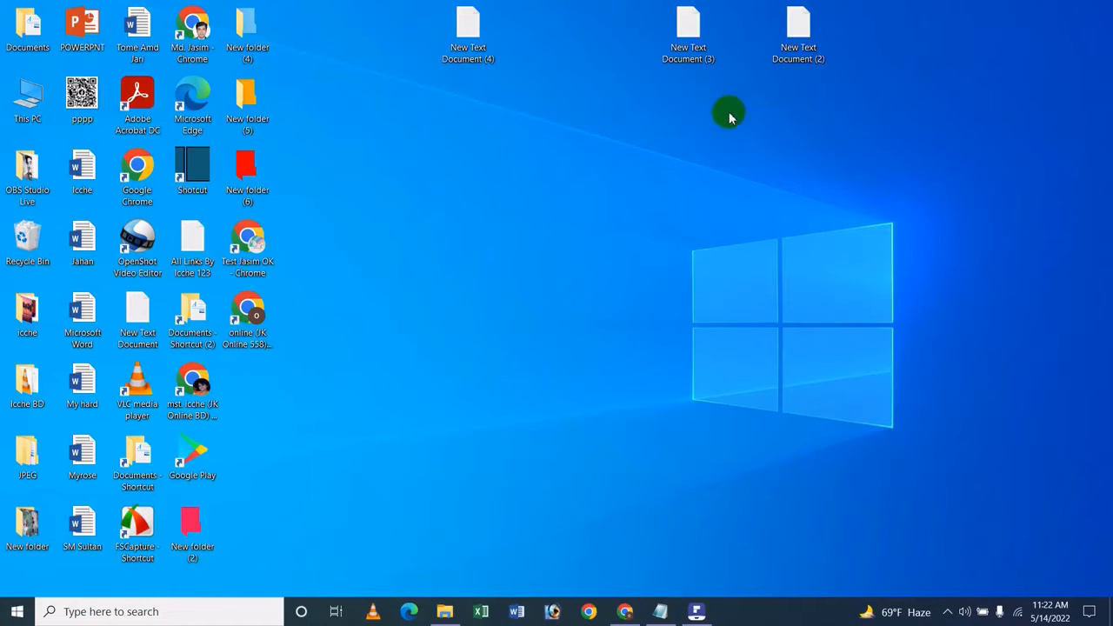
Step: In Chrome, search Google for 'google my business' and open the Google Business Profile result
{"action": "left_click", "coordinate": [626, 612]}
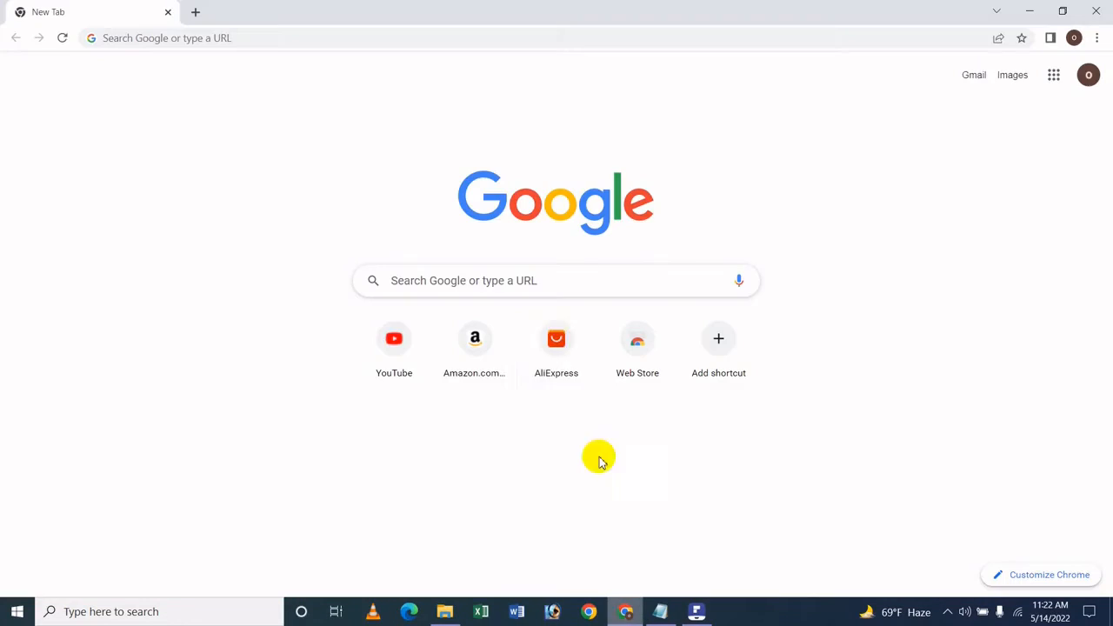
{"action": "left_click", "coordinate": [462, 273]}
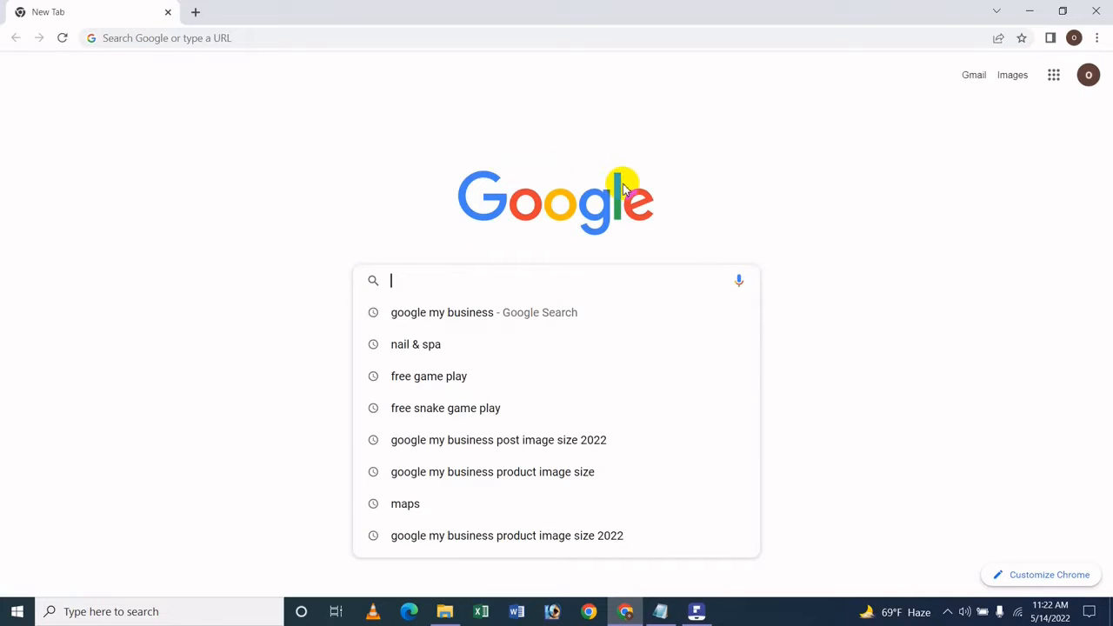
{"action": "type", "text": "gool"}
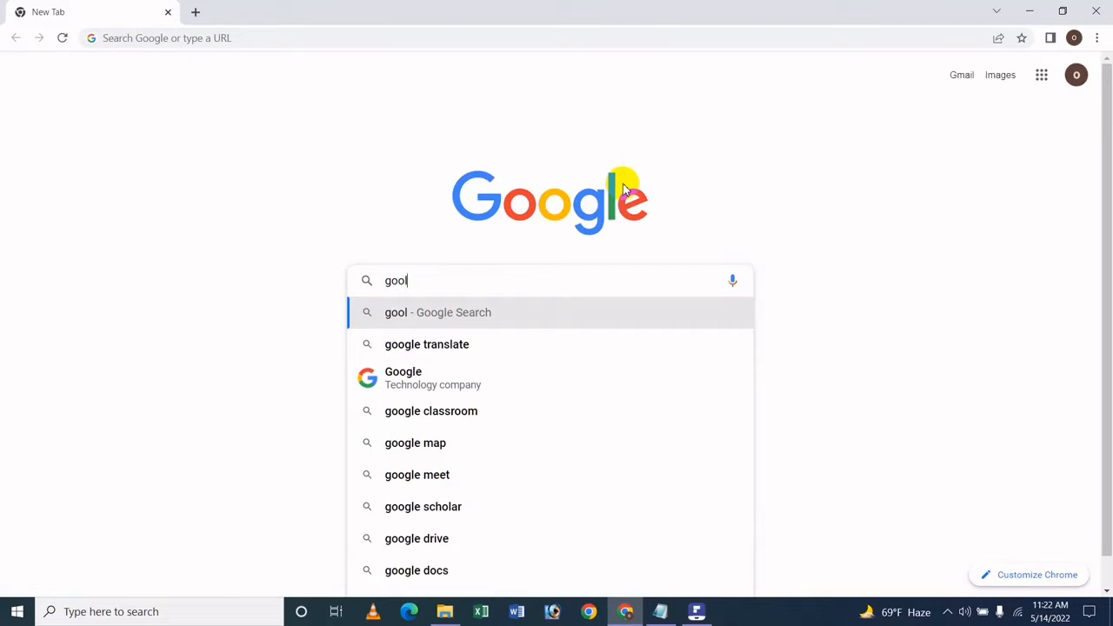
{"action": "type", "text": "le"}
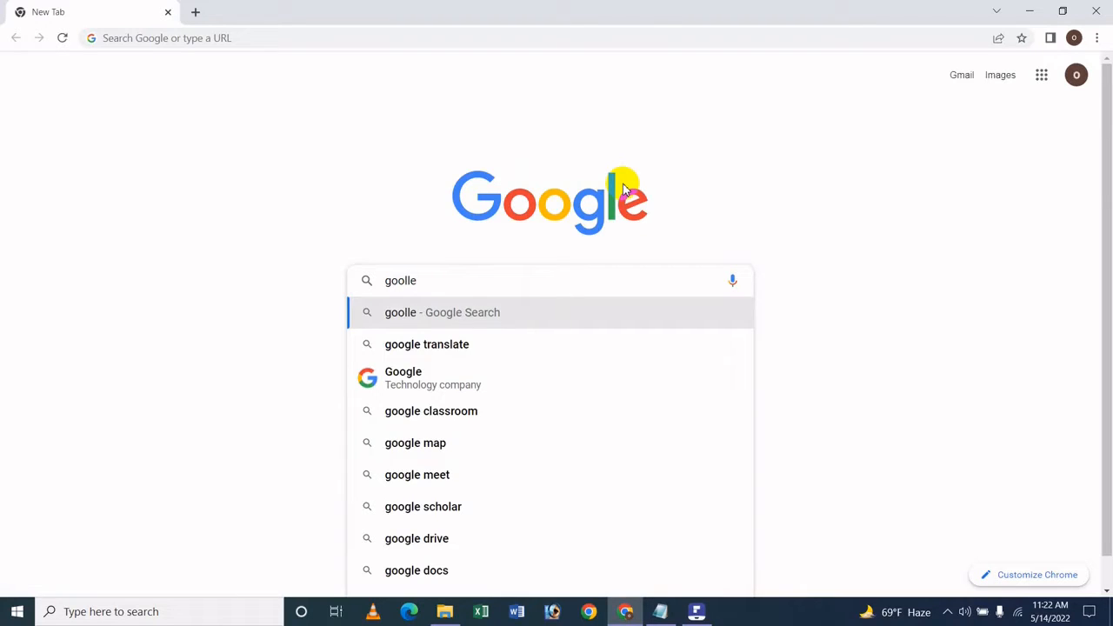
{"action": "key", "text": "BackSpace"}
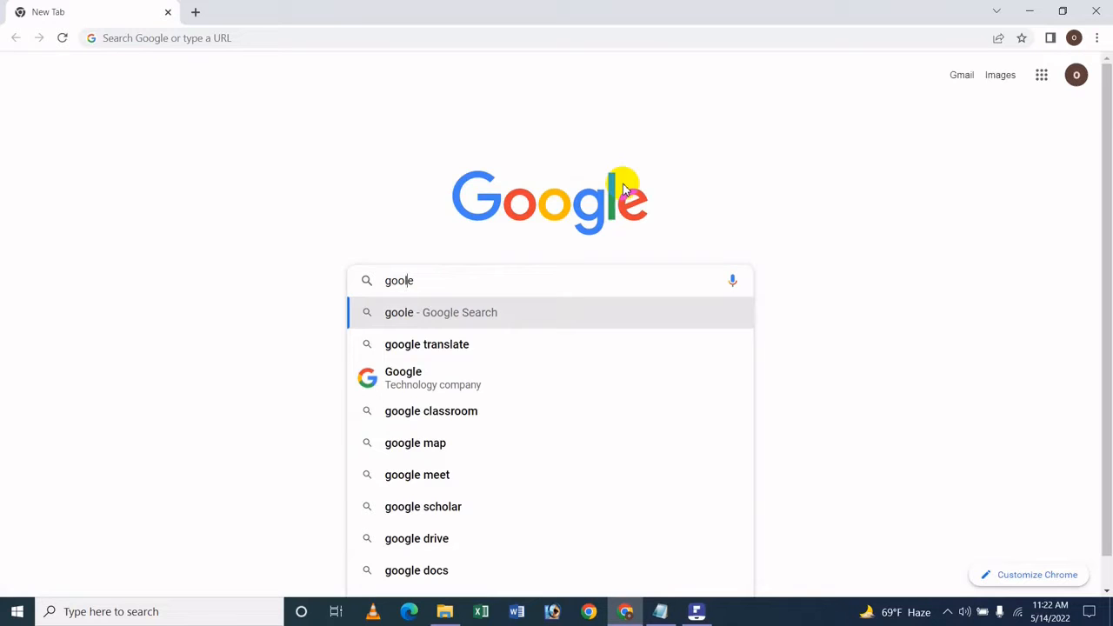
{"action": "type", "text": "g"}
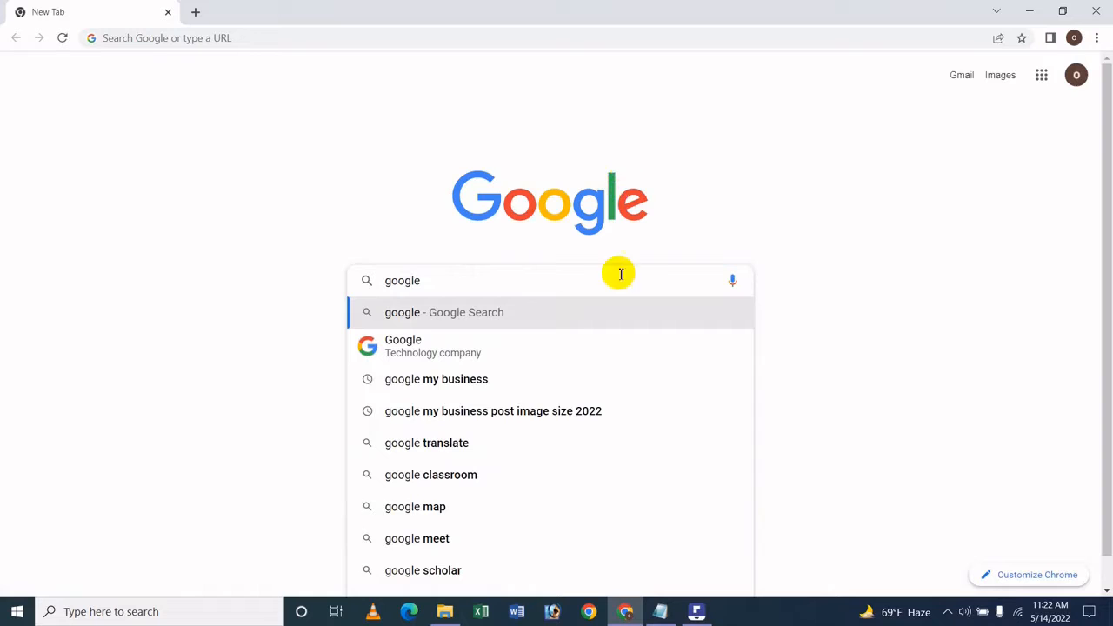
{"action": "key", "text": "Down"}
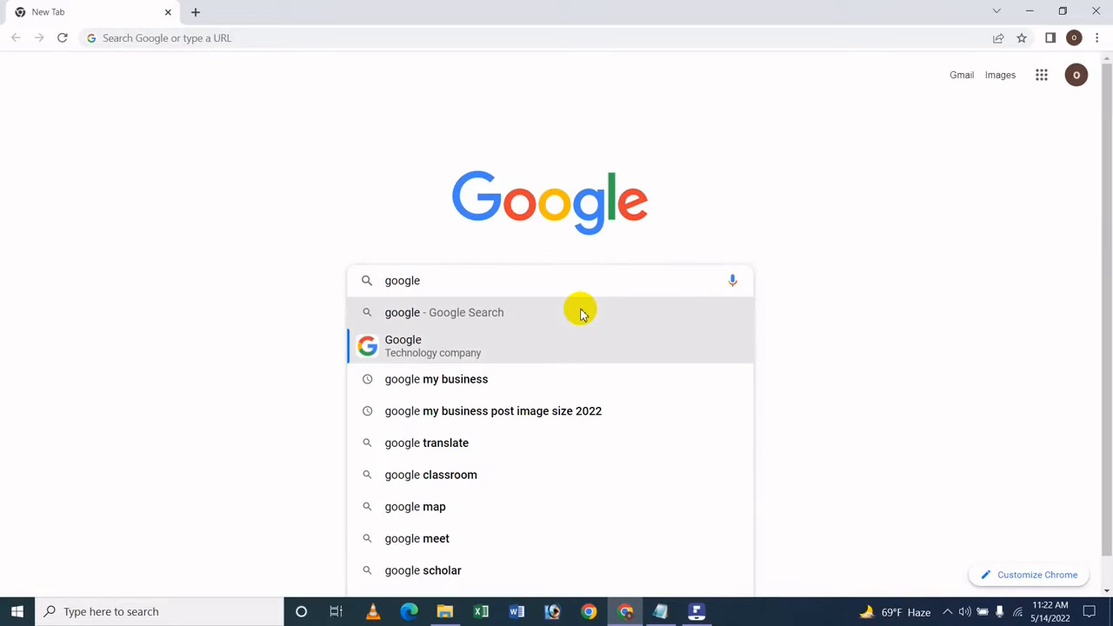
{"action": "key", "text": "Down"}
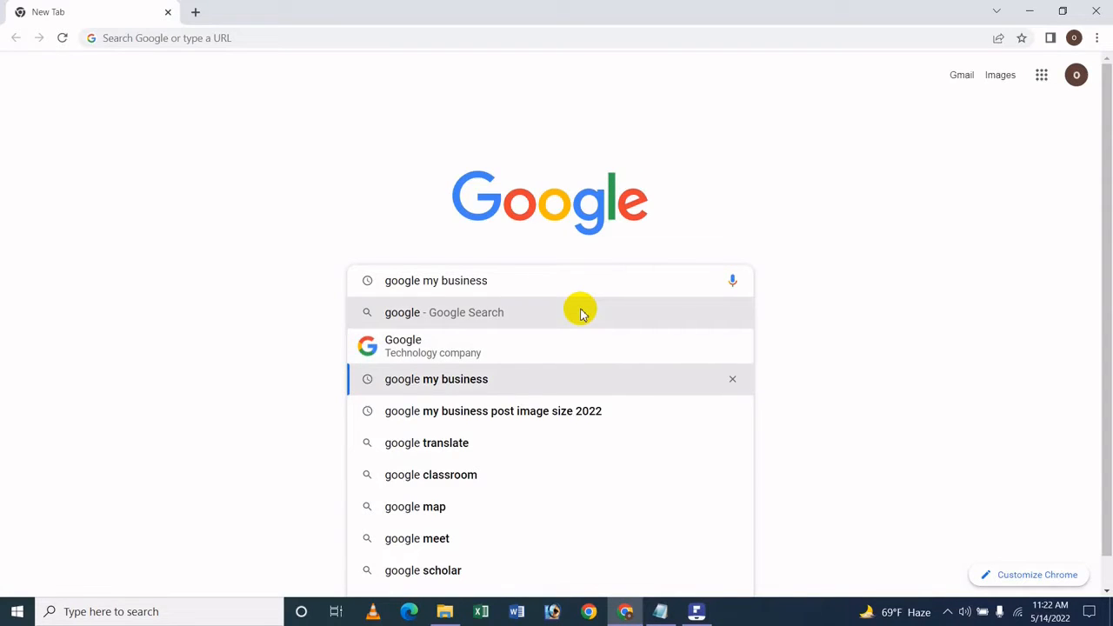
{"action": "key", "text": "Return"}
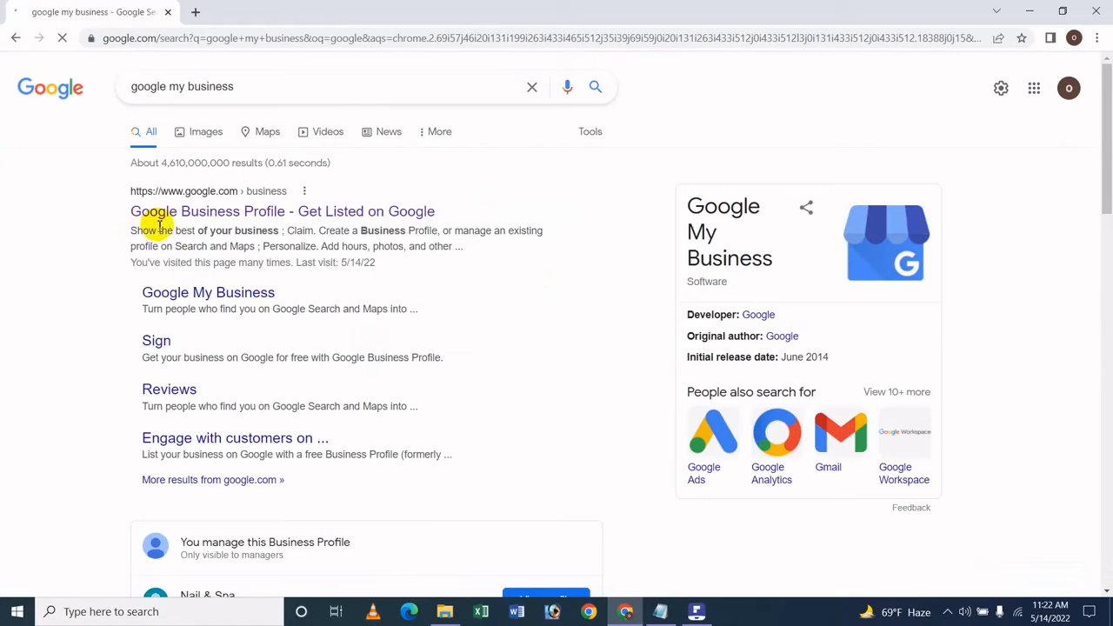
{"action": "left_click", "coordinate": [270, 210]}
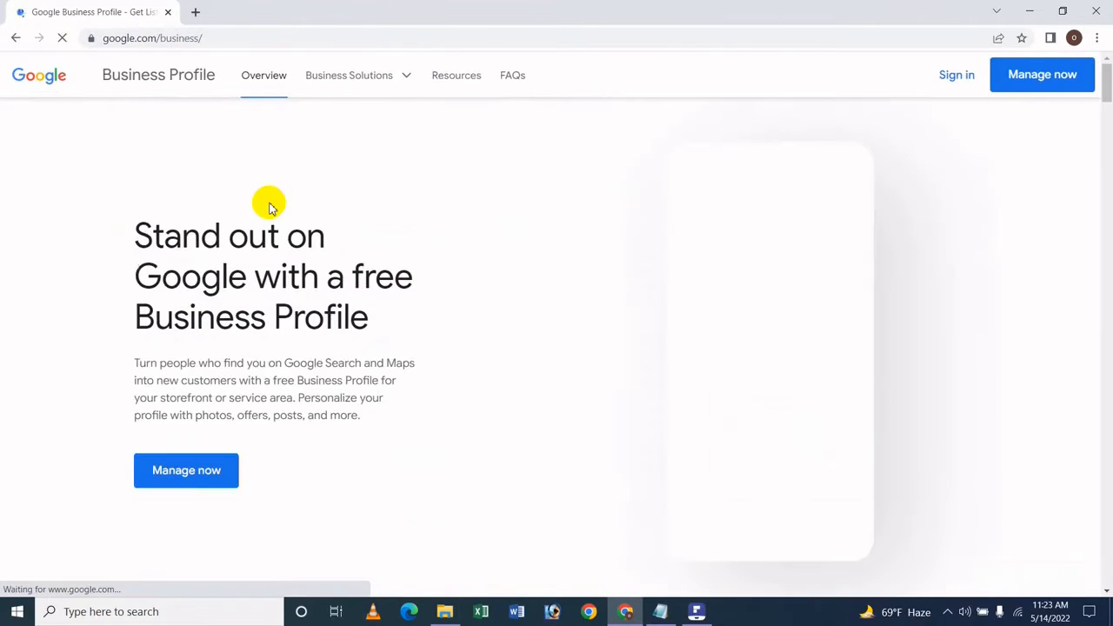
Step: Sign in and go to the Nail & Spa Info page, scrolled down to the phone entries
{"action": "left_click", "coordinate": [948, 74]}
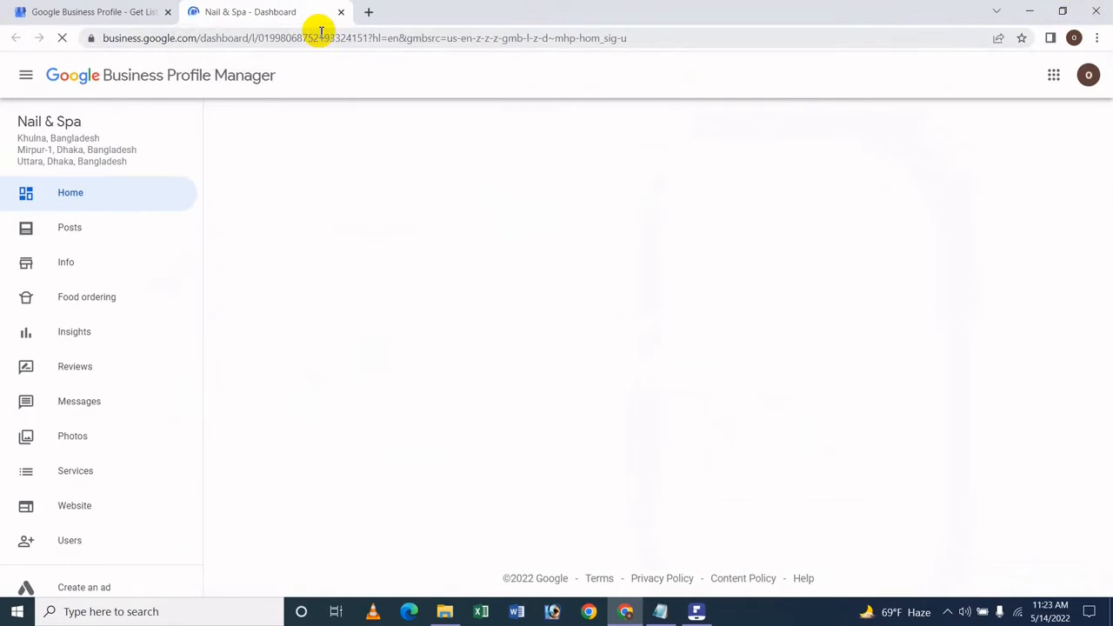
{"action": "left_click", "coordinate": [54, 263]}
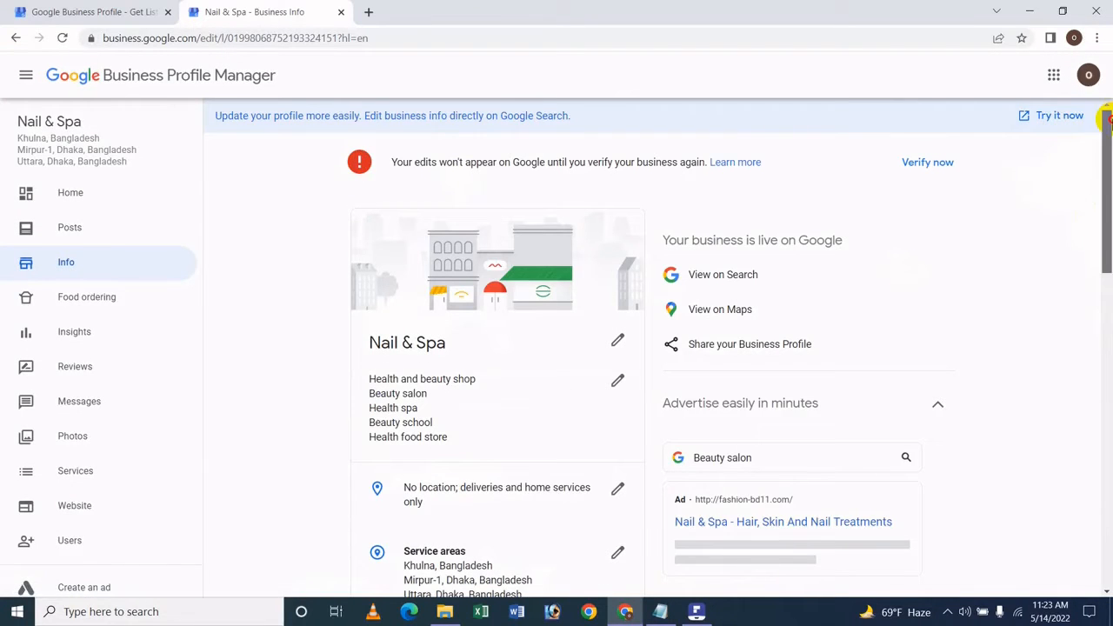
{"action": "left_click_drag", "start_coordinate": [1106, 117], "coordinate": [1096, 281]}
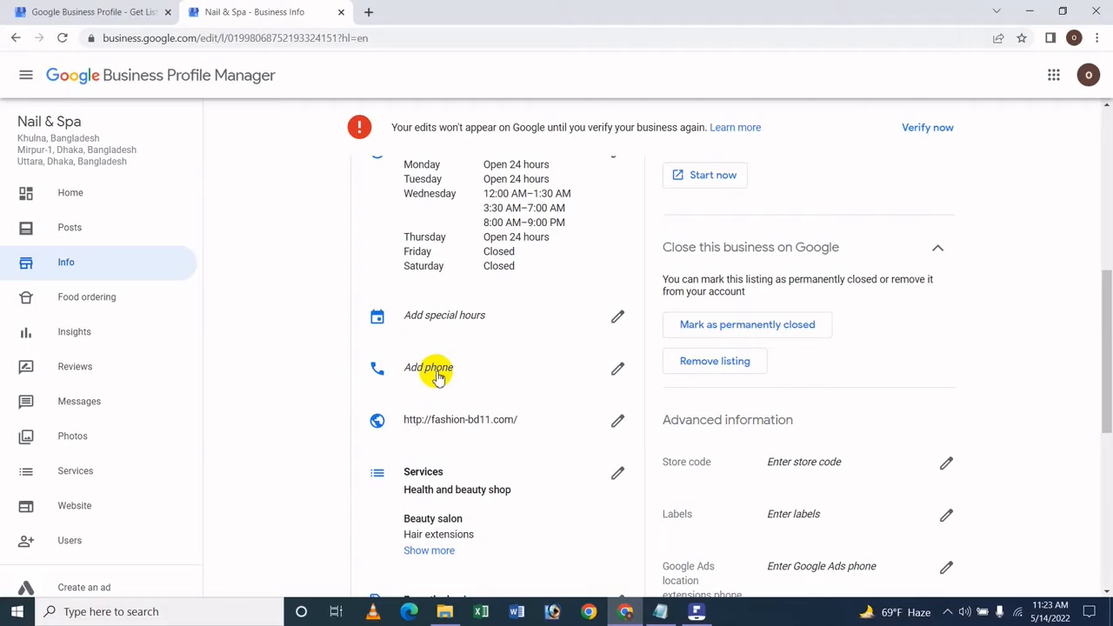
Step: Open the phone editor, keep the Bangladesh country code, and enter the new primary phone number
{"action": "left_click", "coordinate": [616, 370]}
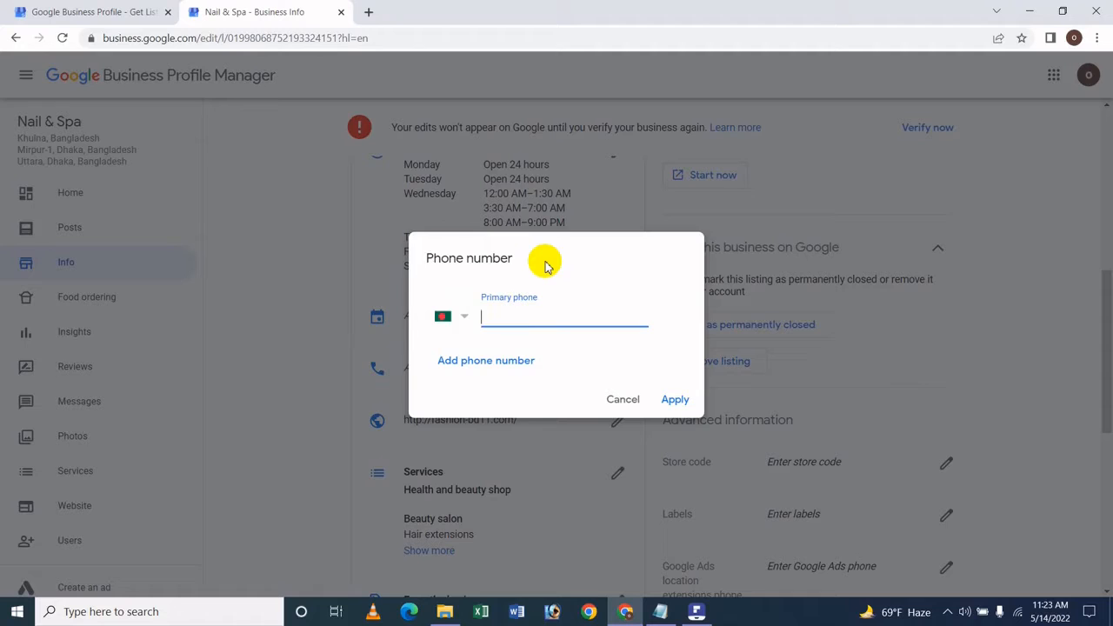
{"action": "left_click", "coordinate": [465, 320]}
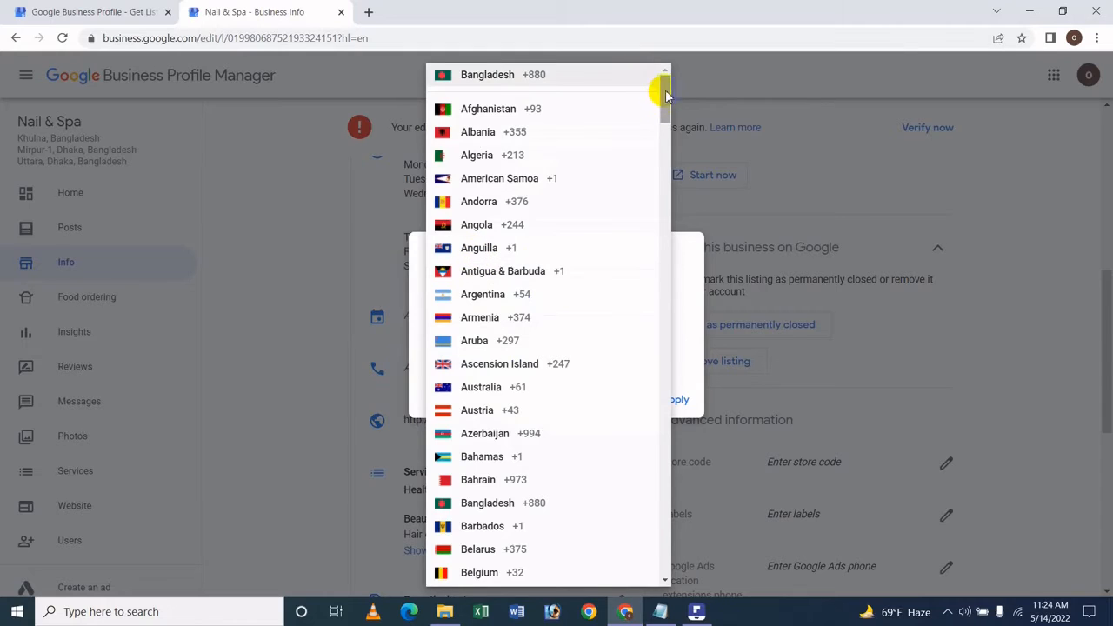
{"action": "left_click_drag", "start_coordinate": [661, 94], "coordinate": [683, 71]}
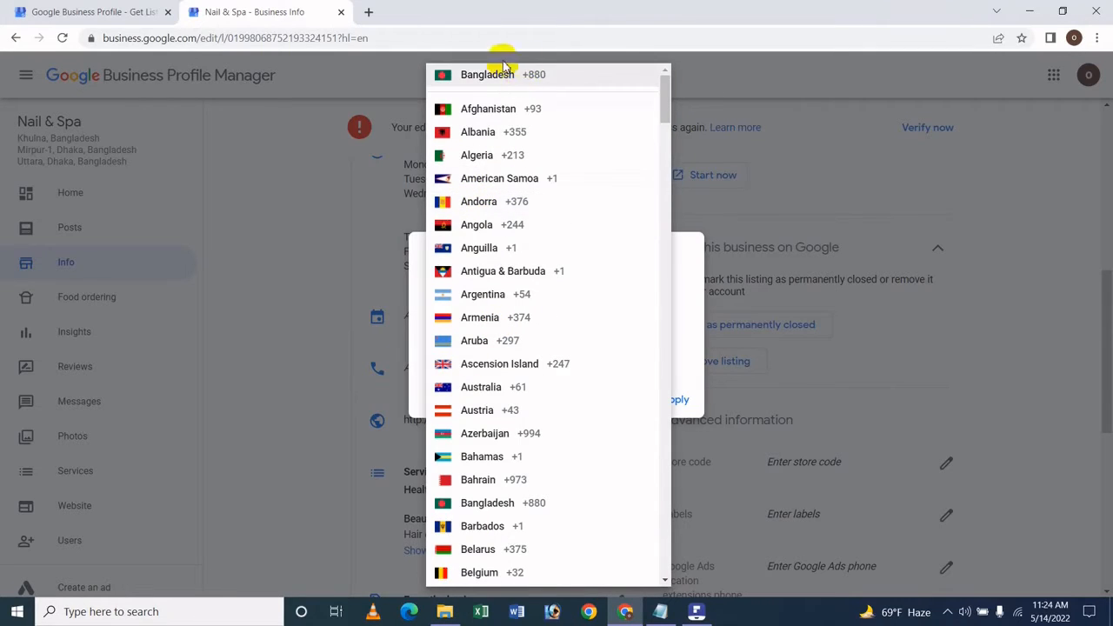
{"action": "left_click", "coordinate": [682, 325]}
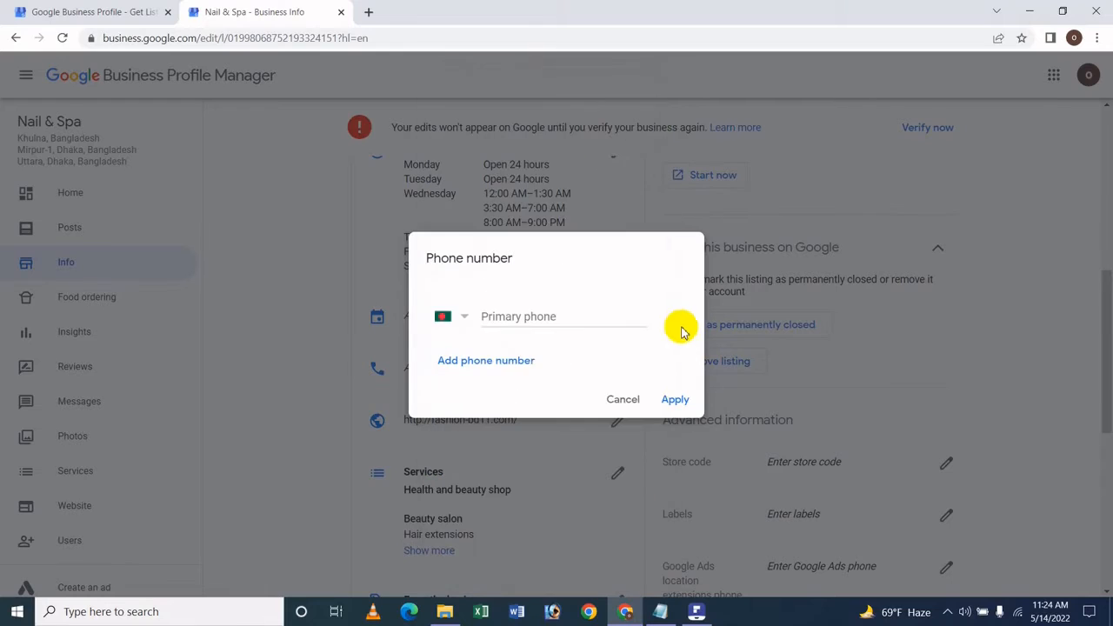
{"action": "left_click", "coordinate": [490, 319]}
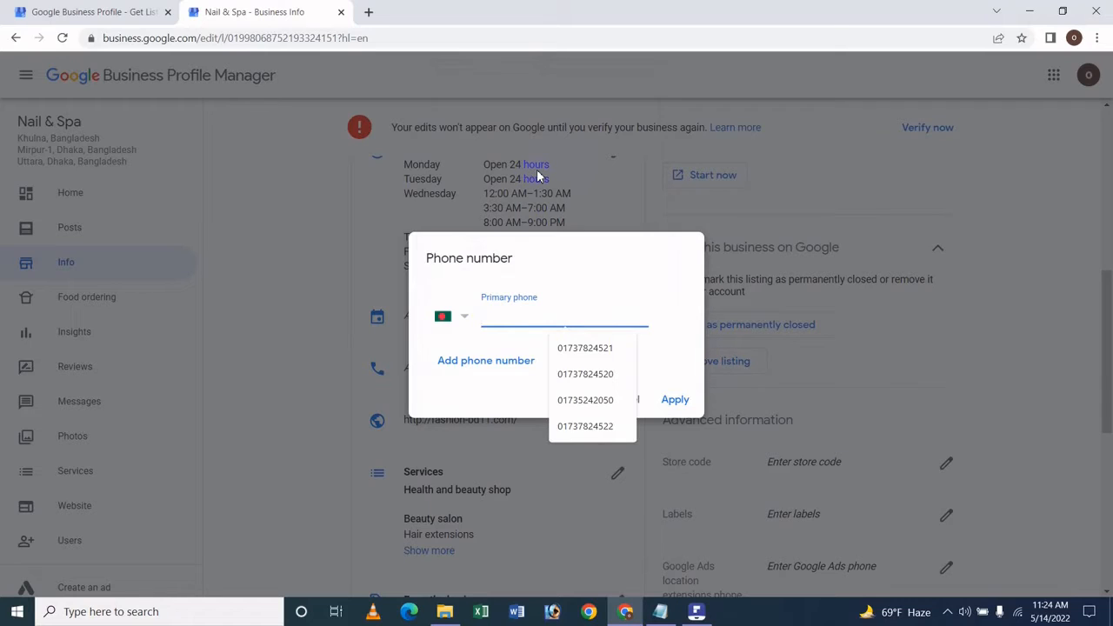
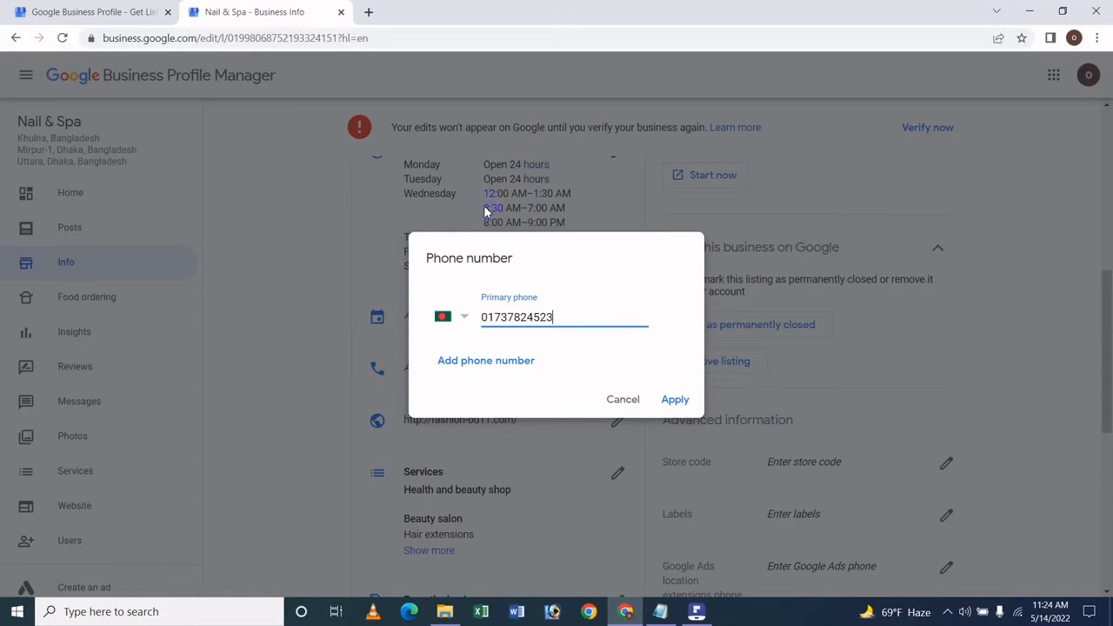
Step: Add an additional phone field and enter the second phone number
{"action": "left_click", "coordinate": [470, 363]}
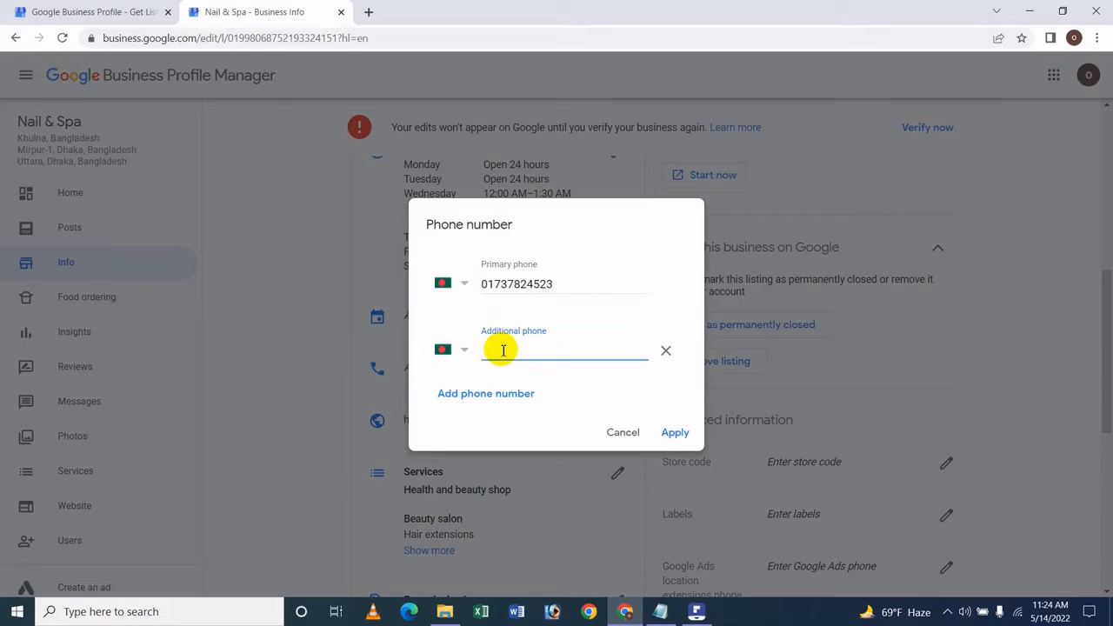
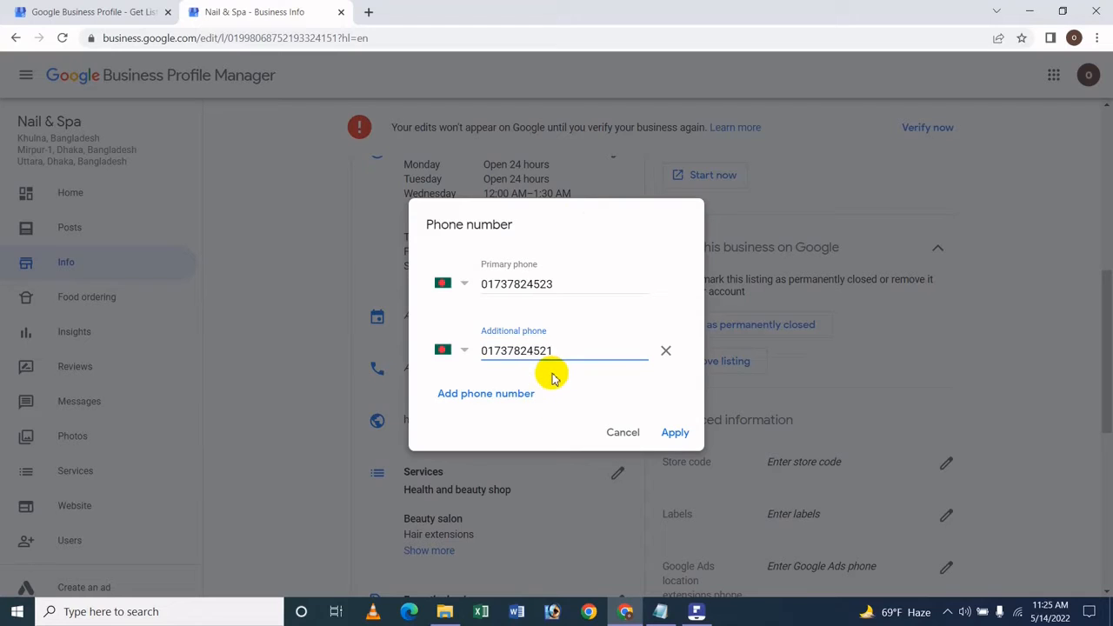
Step: Remove the extra empty phone field and apply both phone numbers
{"action": "left_click", "coordinate": [506, 400]}
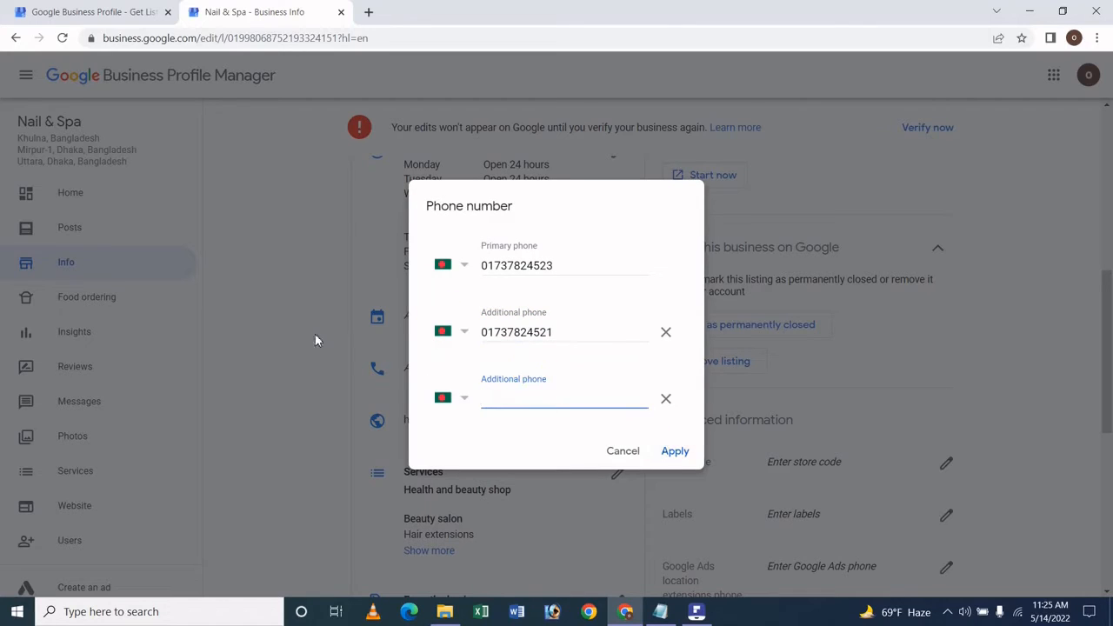
{"action": "left_click", "coordinate": [663, 396]}
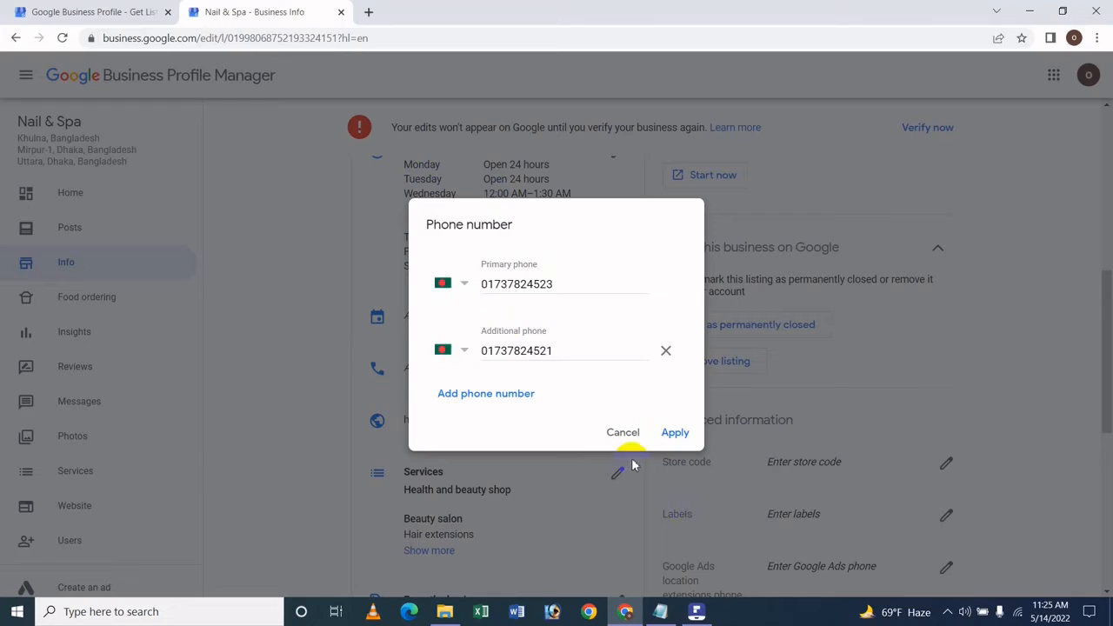
{"action": "left_click", "coordinate": [672, 430]}
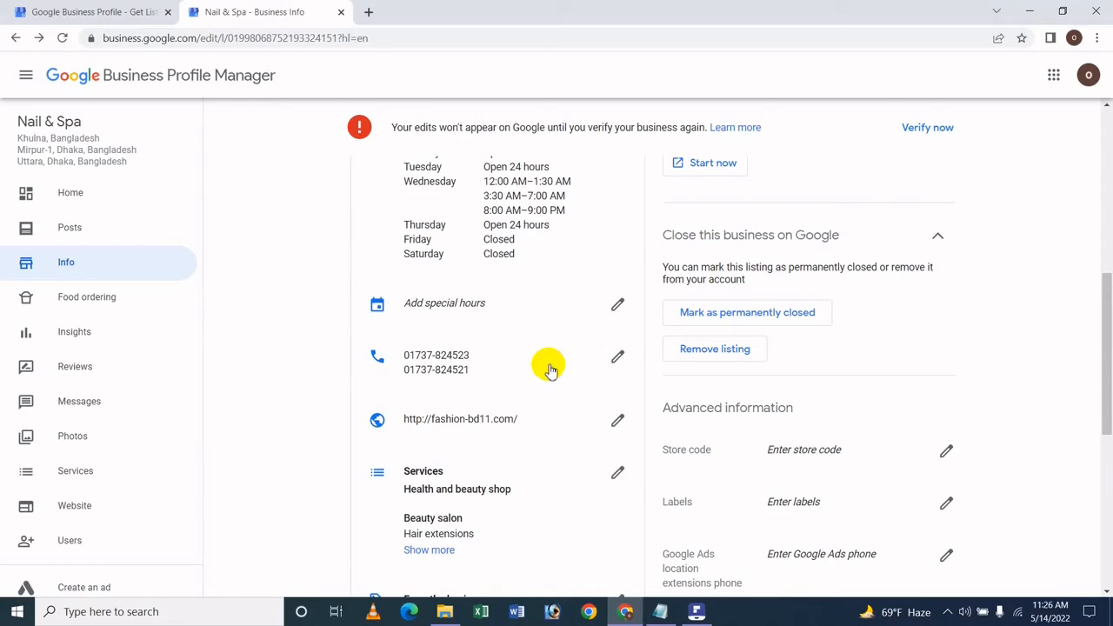
Step: Correct the primary number's leading digit to 0, delete the additional phone, and apply
{"action": "left_click", "coordinate": [617, 357]}
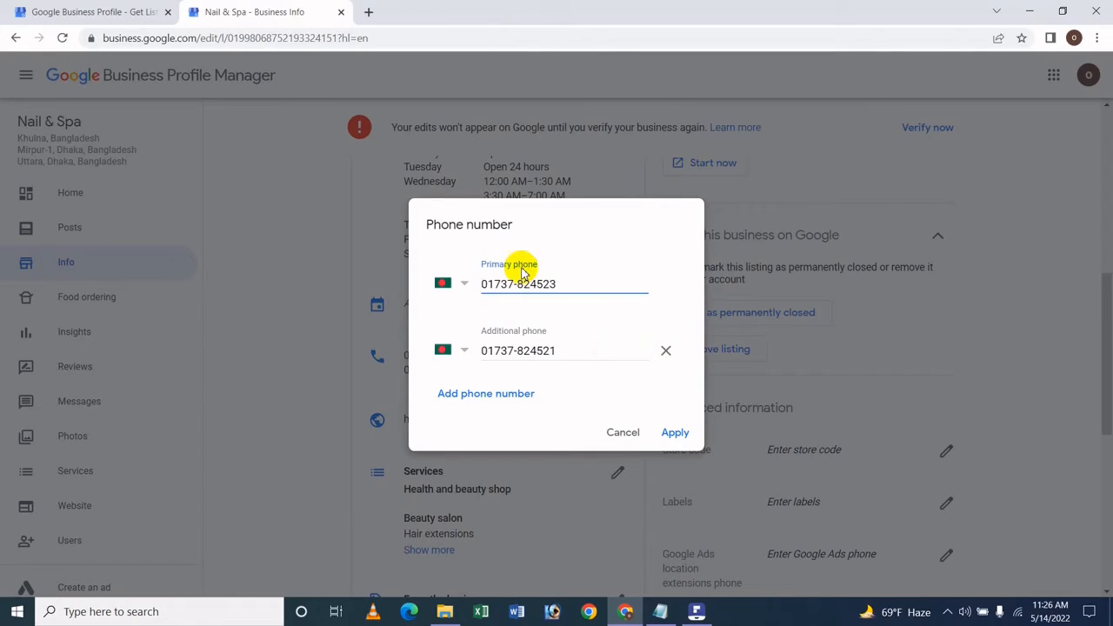
{"action": "key", "text": "Delete"}
{"action": "type", "text": "0"}
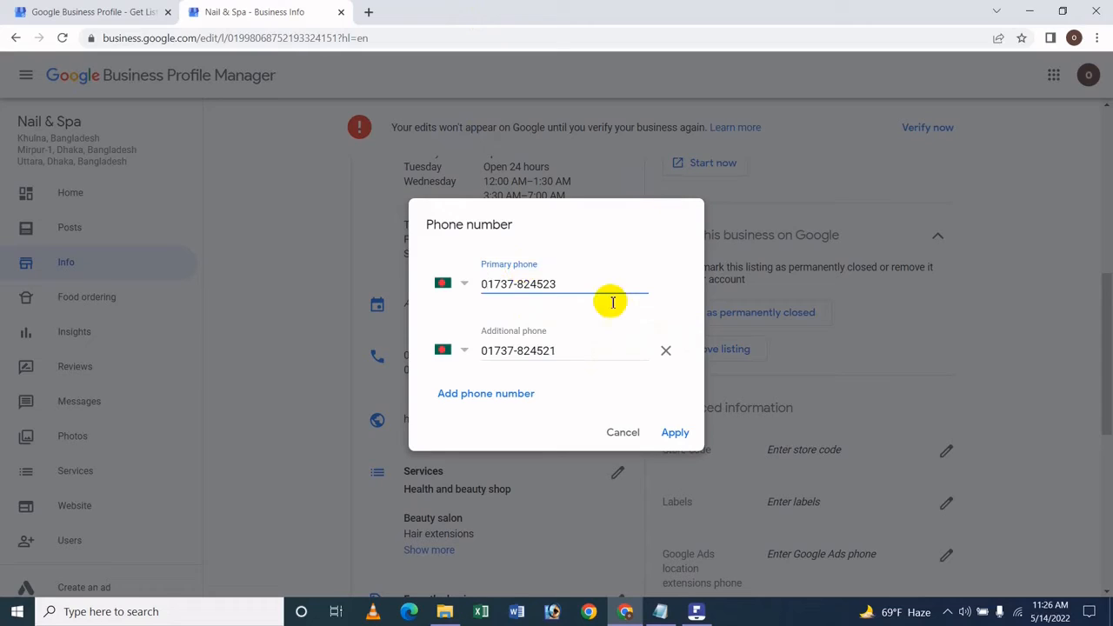
{"action": "left_click", "coordinate": [665, 353]}
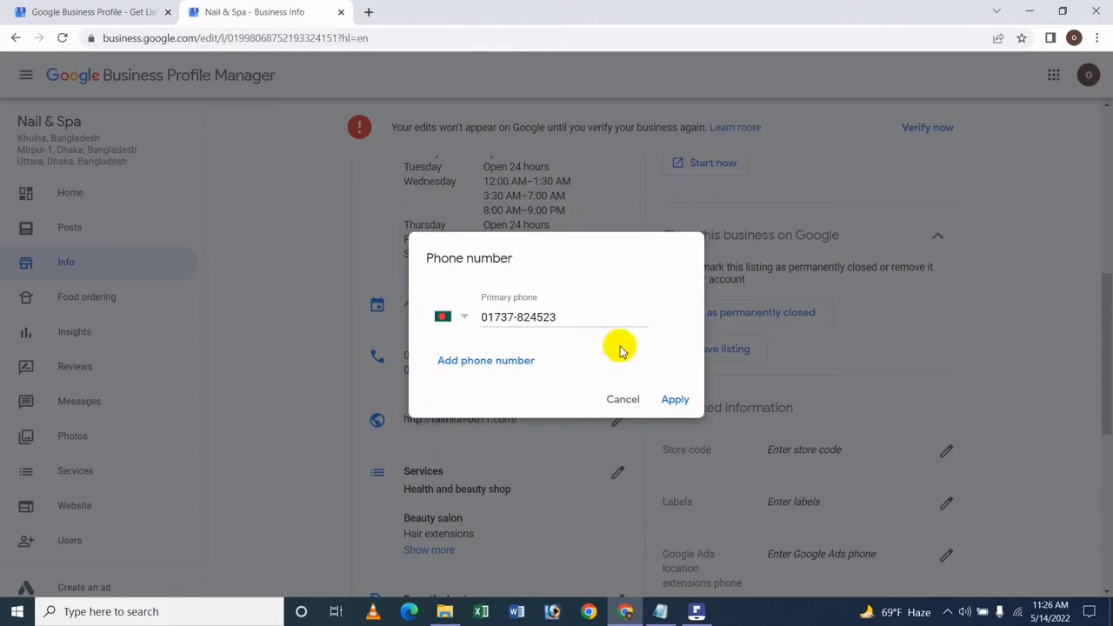
{"action": "left_click", "coordinate": [678, 401]}
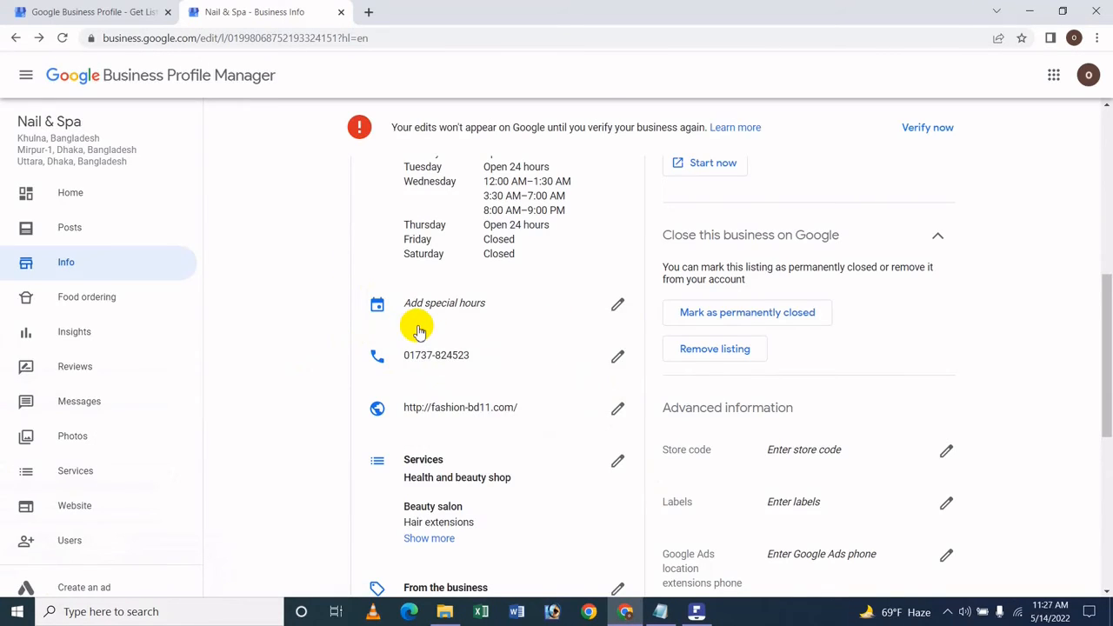
{"action": "left_click", "coordinate": [618, 412]}
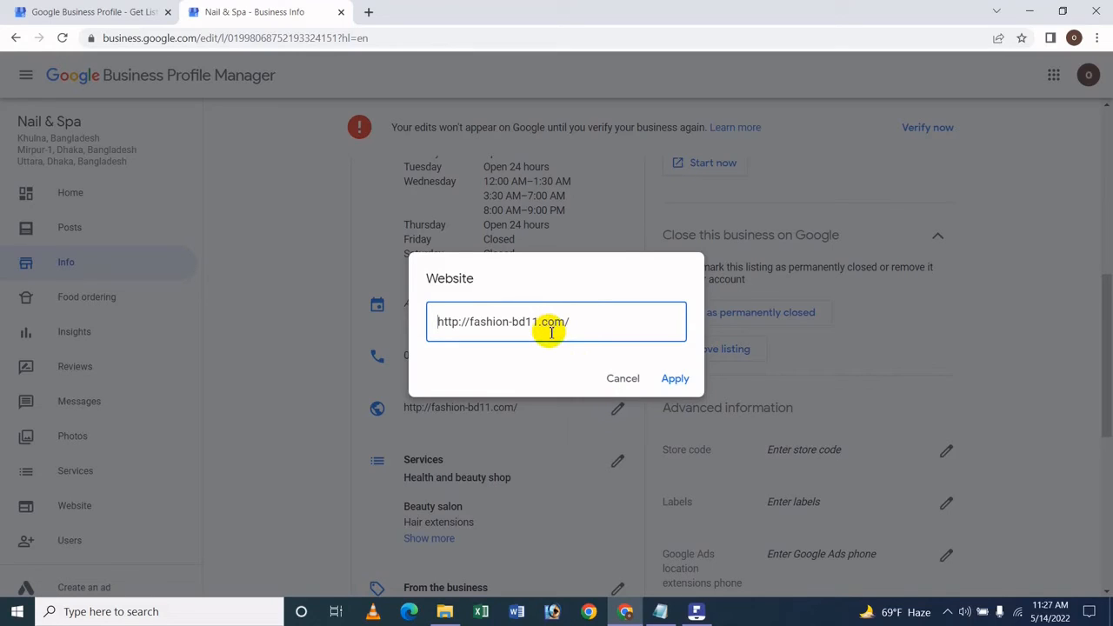
{"action": "left_click_drag", "start_coordinate": [579, 320], "coordinate": [427, 308]}
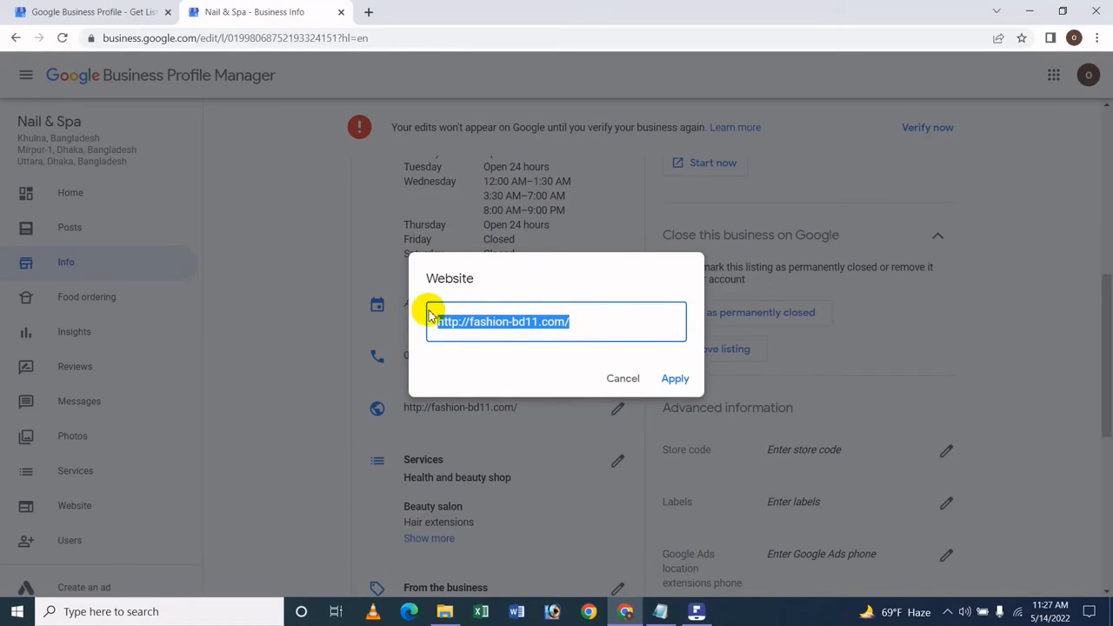
{"action": "key", "text": "BackSpace"}
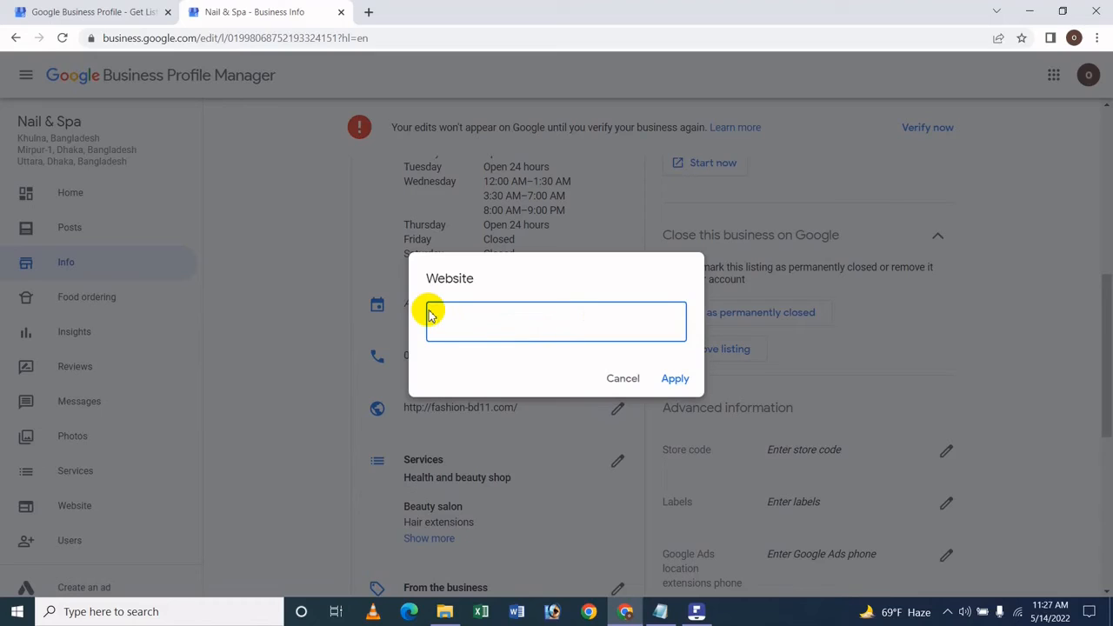
{"action": "type", "text": "www."}
{"action": "key", "text": "BackSpace"}
{"action": "key", "text": "BackSpace"}
{"action": "key", "text": "BackSpace"}
{"action": "type", "text": "www.icchebd.com"}
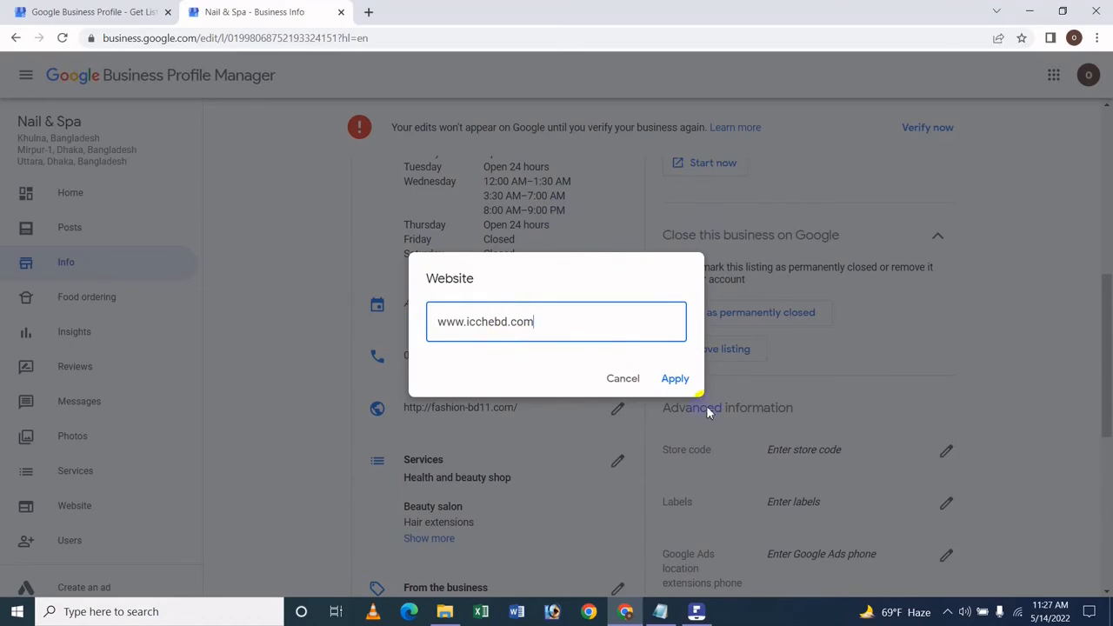
{"action": "left_click", "coordinate": [672, 380]}
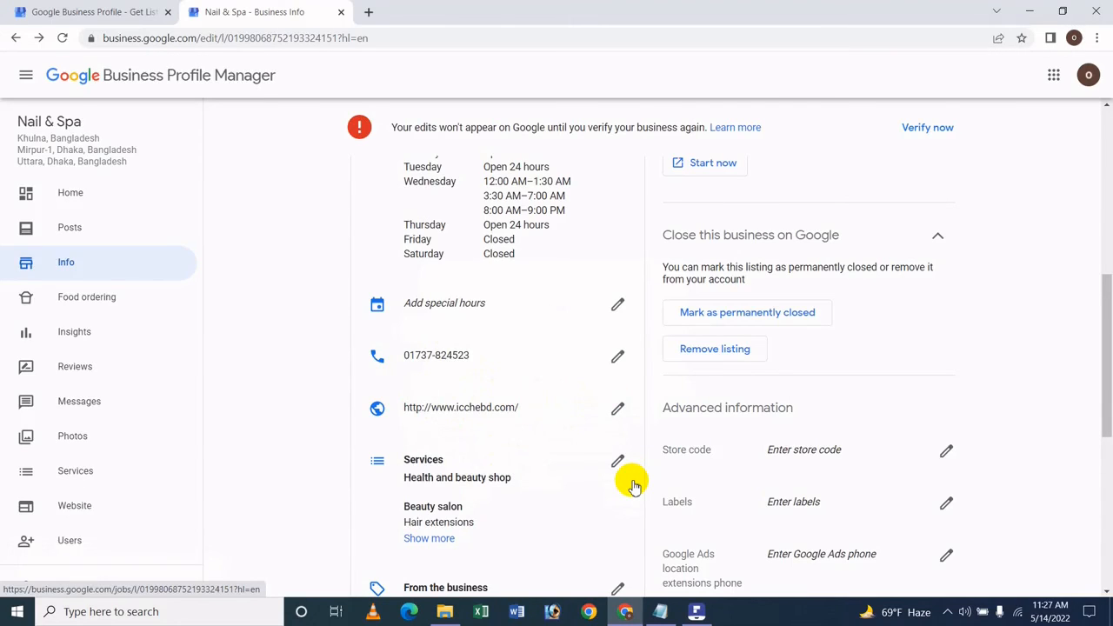
{"action": "left_click", "coordinate": [616, 408]}
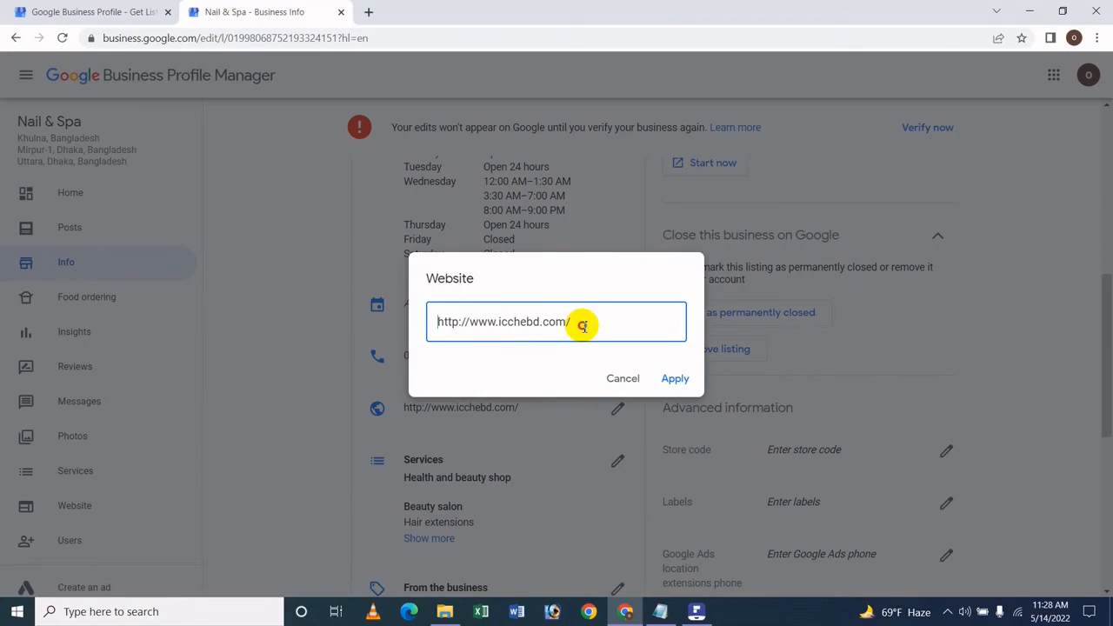
{"action": "left_click_drag", "start_coordinate": [584, 326], "coordinate": [366, 331]}
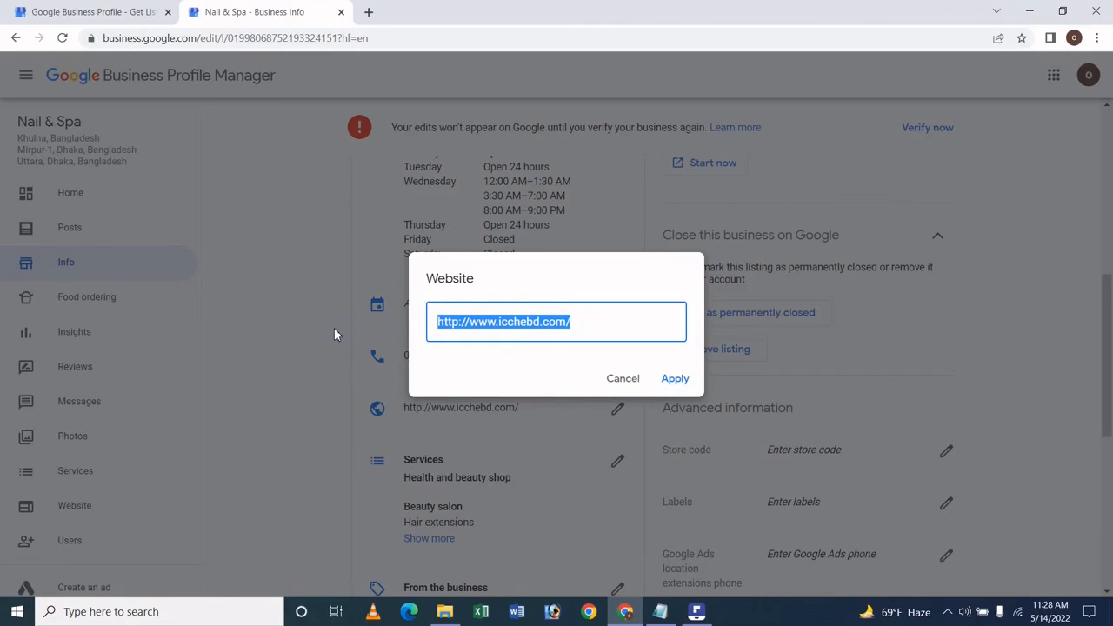
{"action": "key", "text": "BackSpace"}
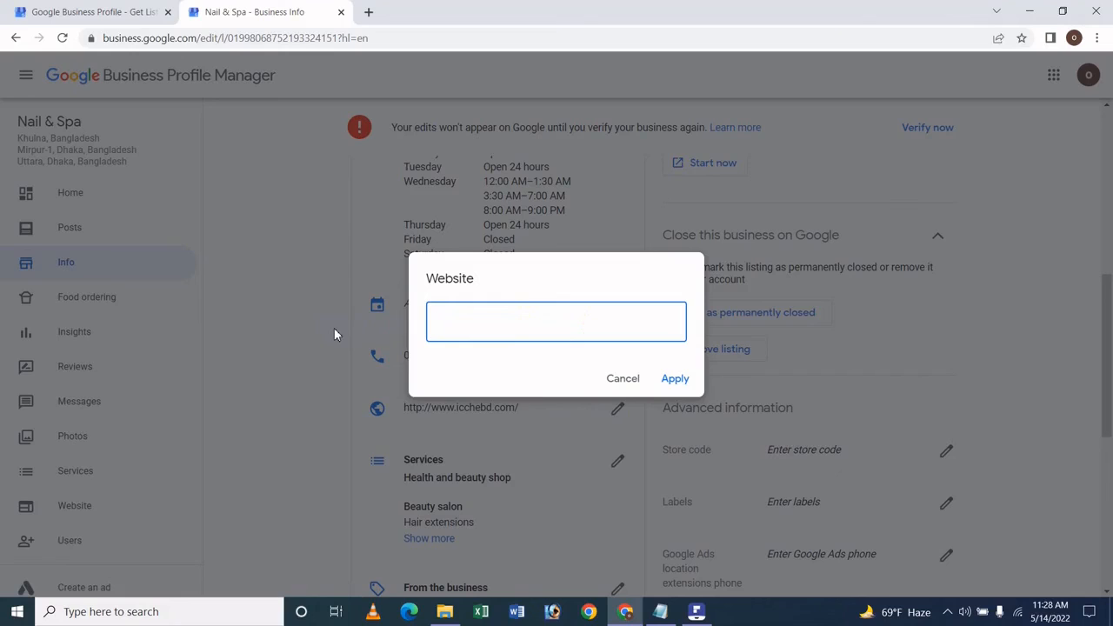
{"action": "type", "text": "uuu"}
{"action": "left_click", "coordinate": [620, 378]}
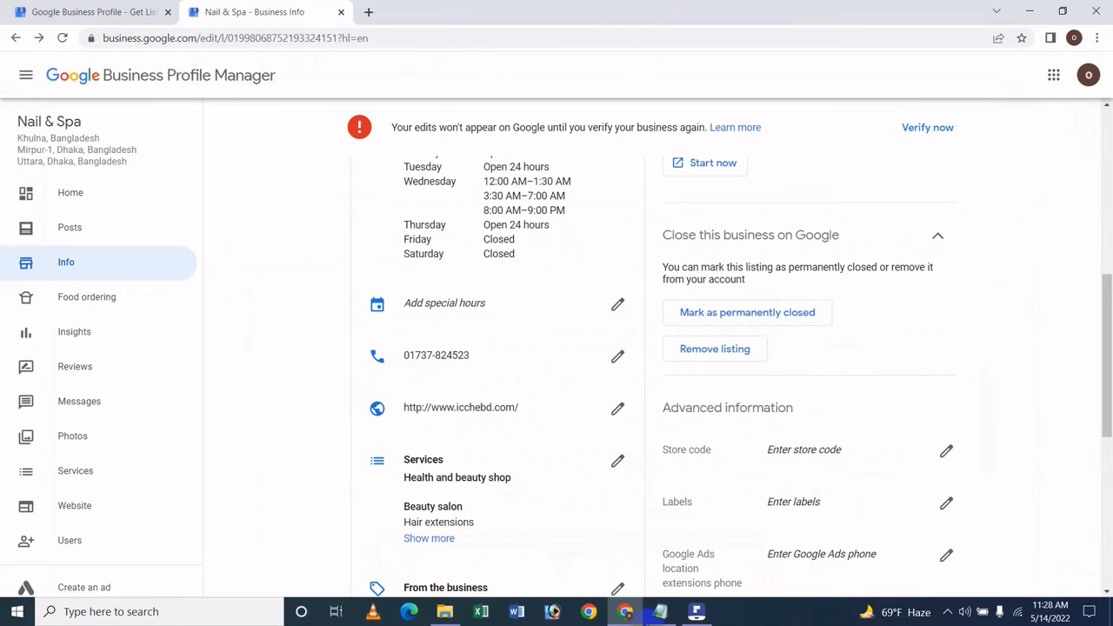
{"action": "left_click", "coordinate": [697, 611]}
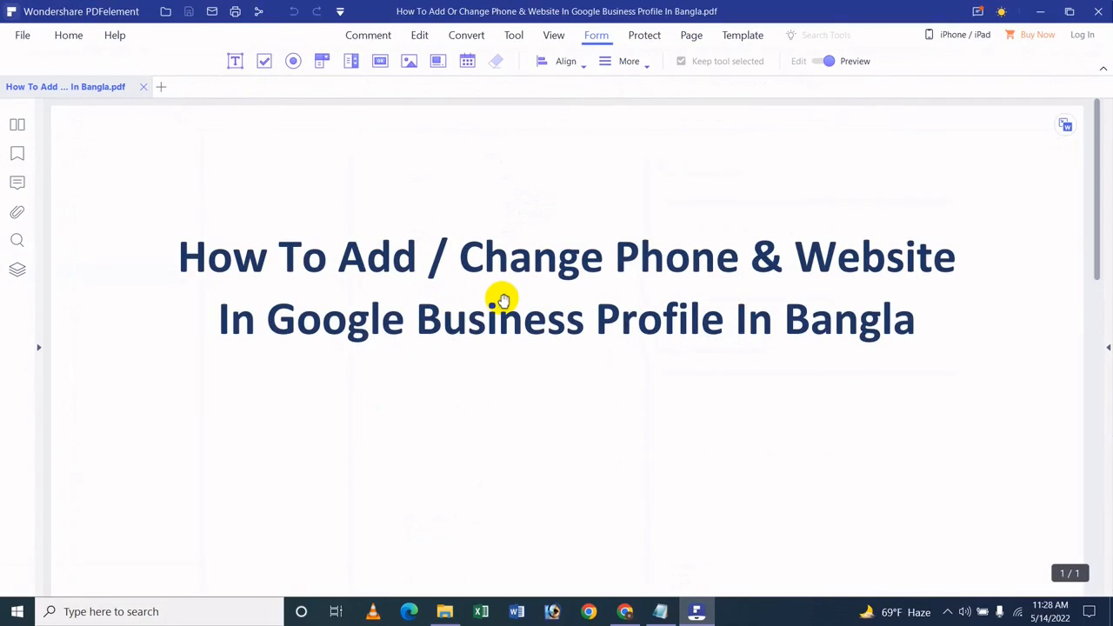